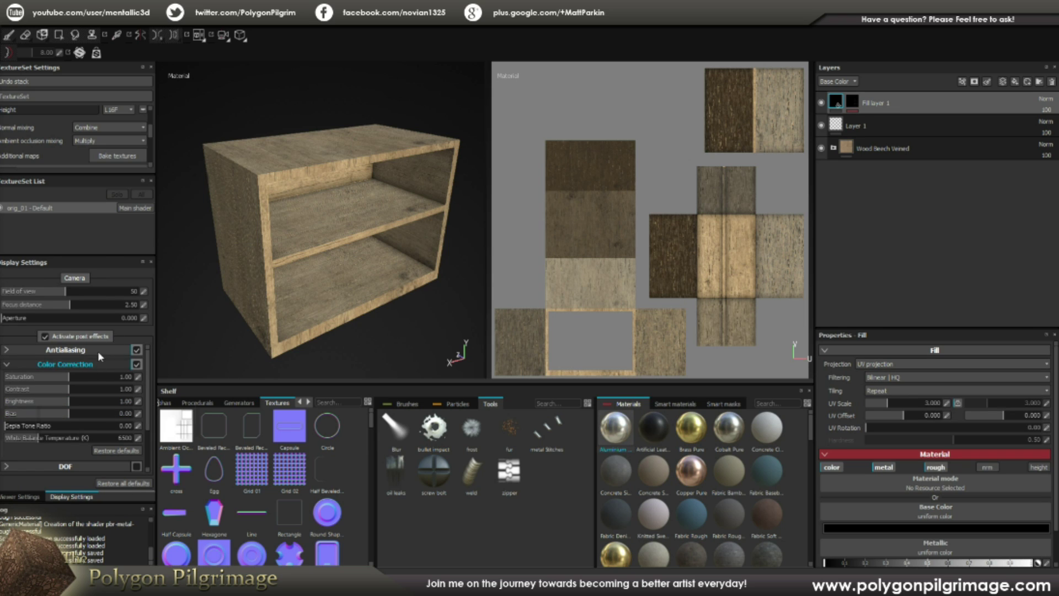
- Compare Viewer and Display Settings, end on camera and post effects, and orbit into the shelf
left_click(33, 498)
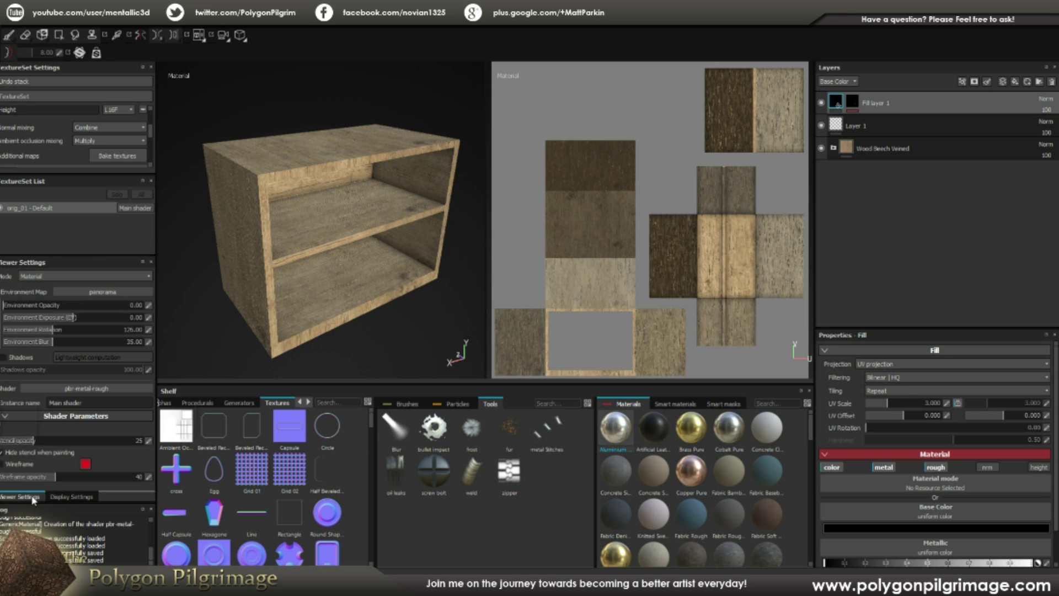
left_click(66, 497)
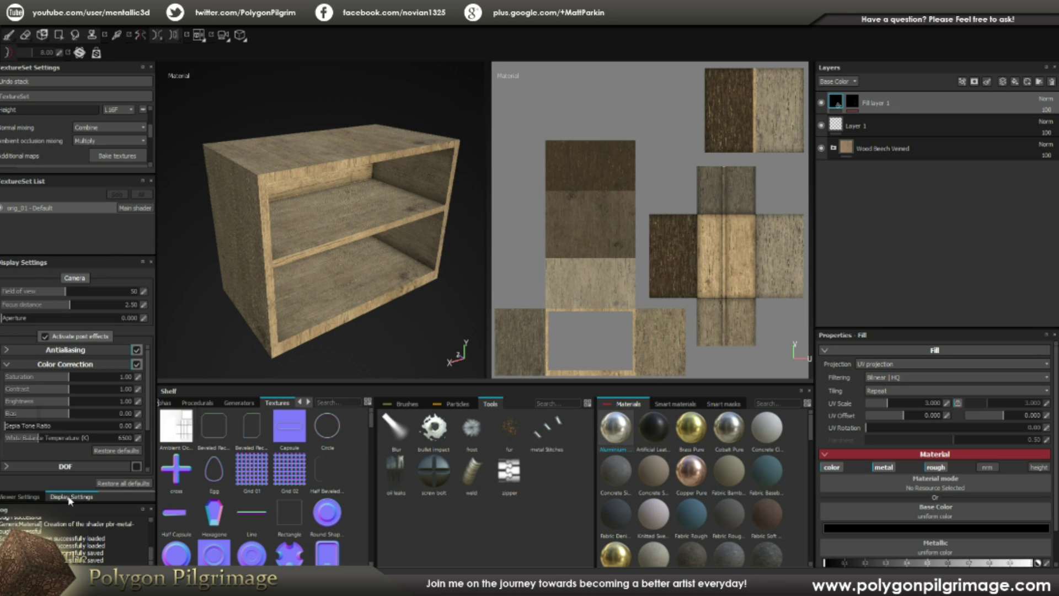
left_click(44, 498)
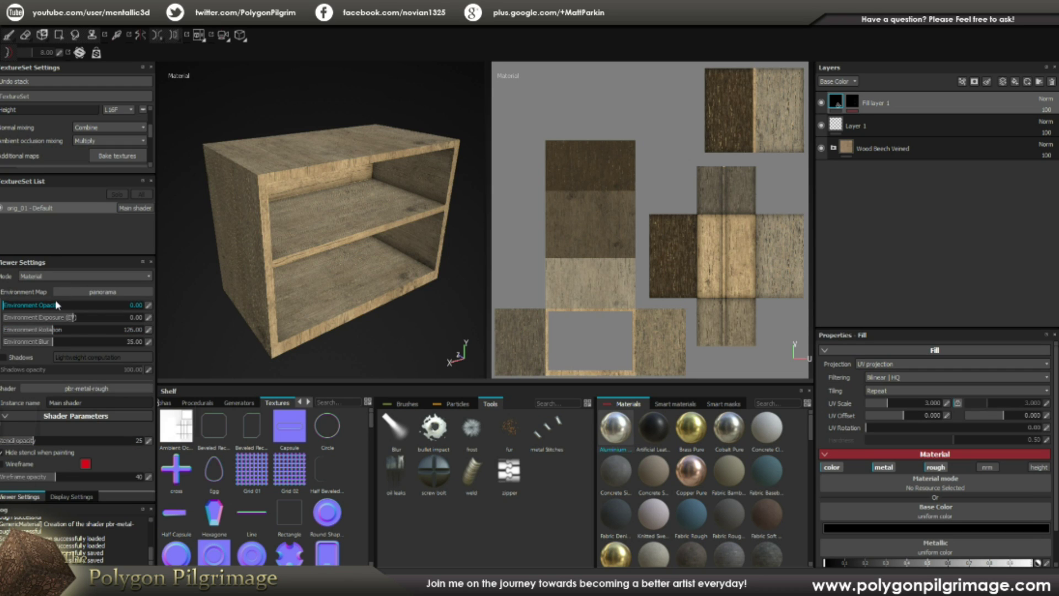
left_click(71, 495)
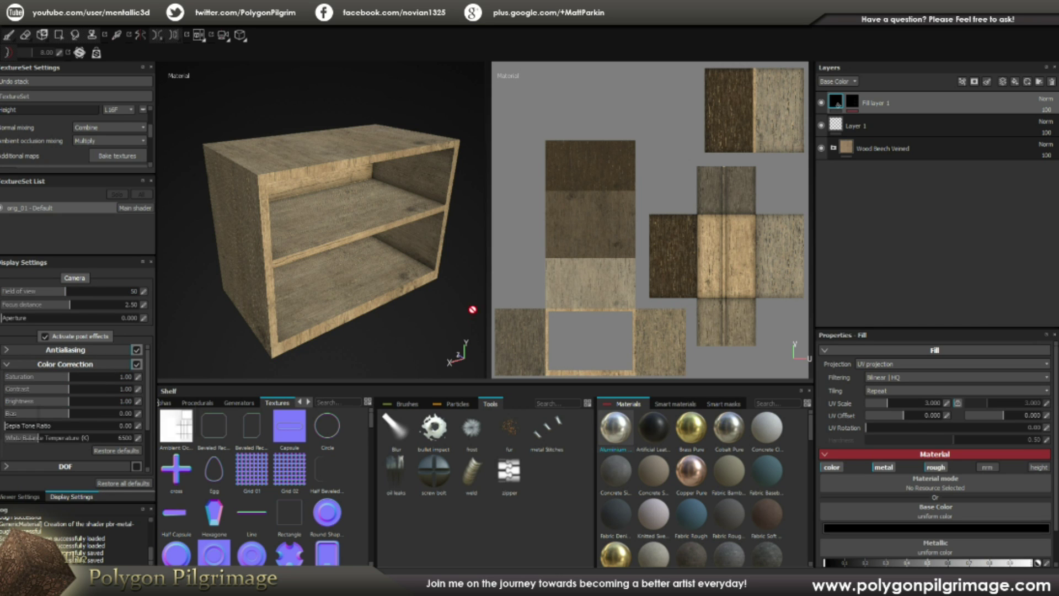
mouse_move(357, 289)
left_mouse_down("alt")
mouse_move(336, 218)
mouse_move(362, 277)
mouse_move(394, 268)
left_mouse_up("alt")
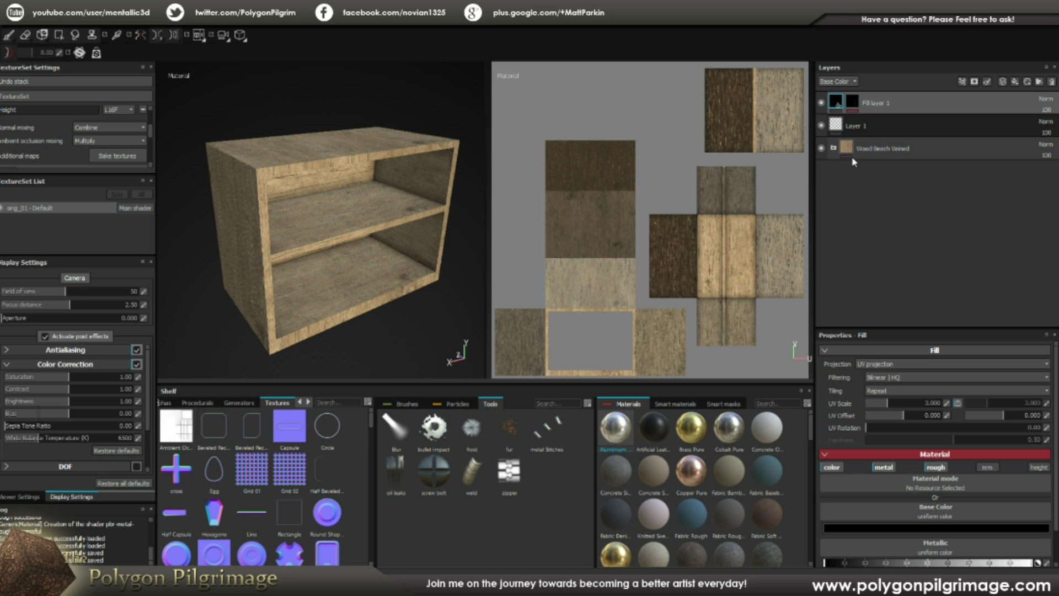
left_click(947, 404)
- Enter 1 as the wood fill's UV Scale and view the shelf with panels hidden
type("1")
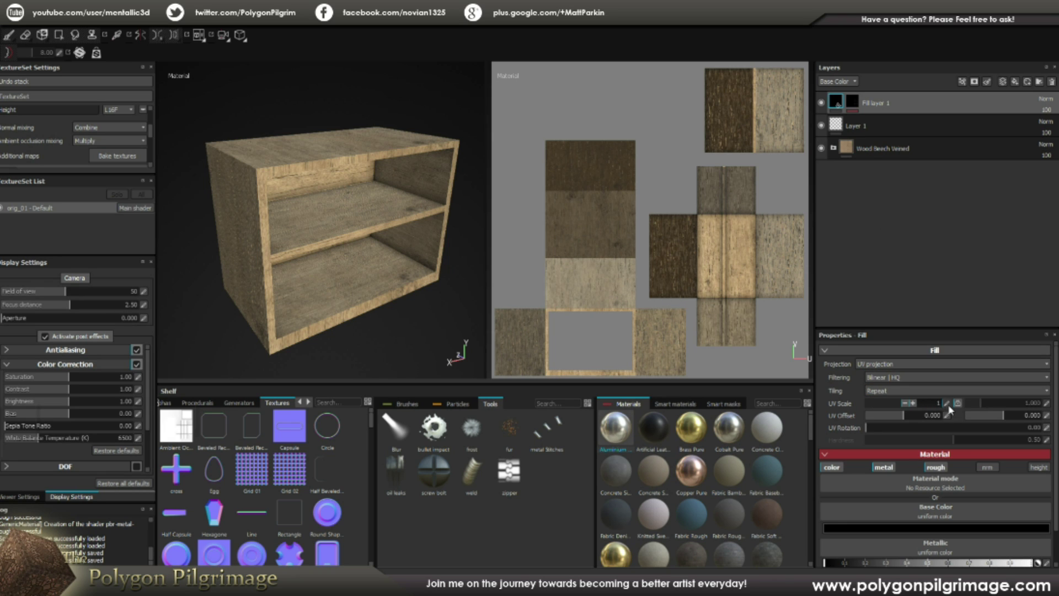
key("Tab")
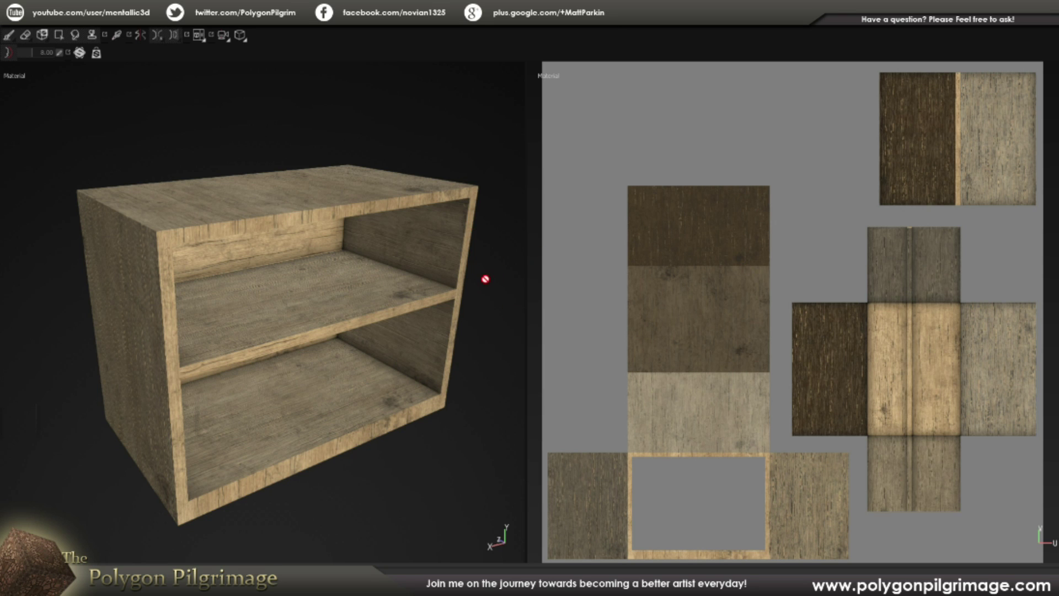
key("Tab")
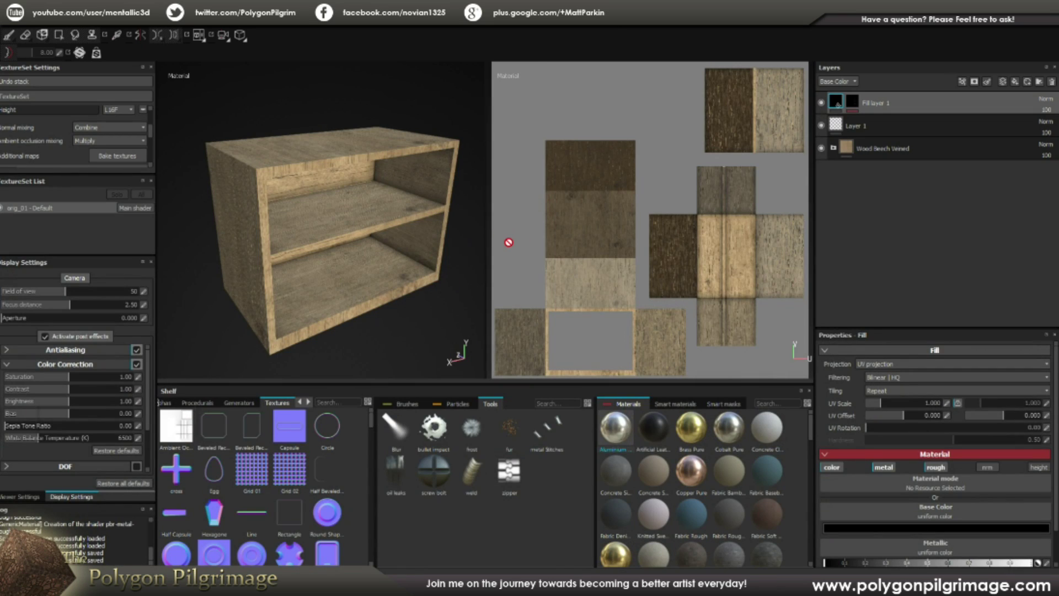
- Set Fill layer 1's UV Scale to 2 and preview the shelf full-size
left_click(947, 404)
type("2")
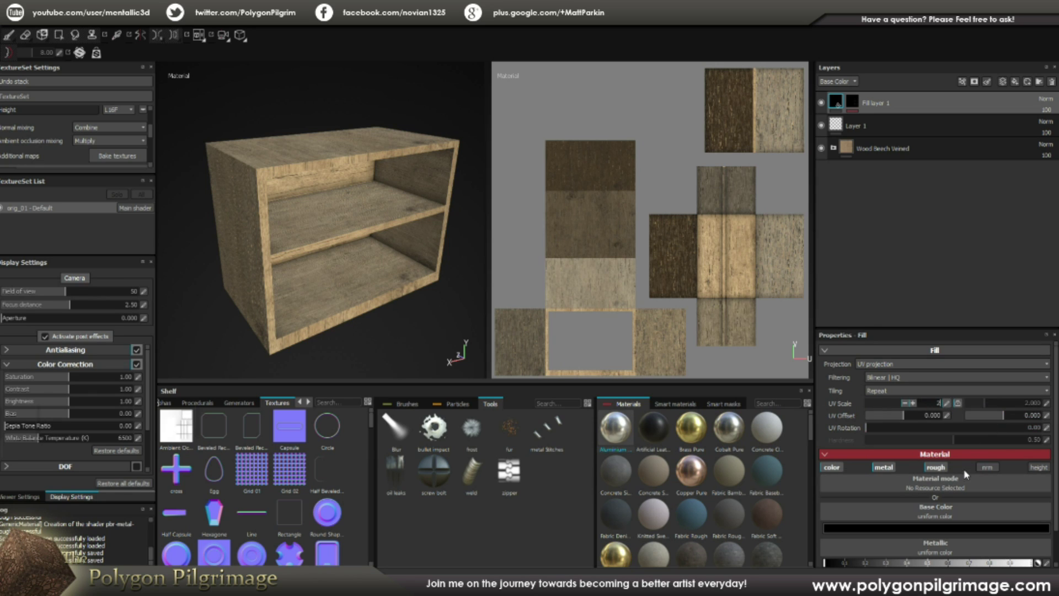
key("Return")
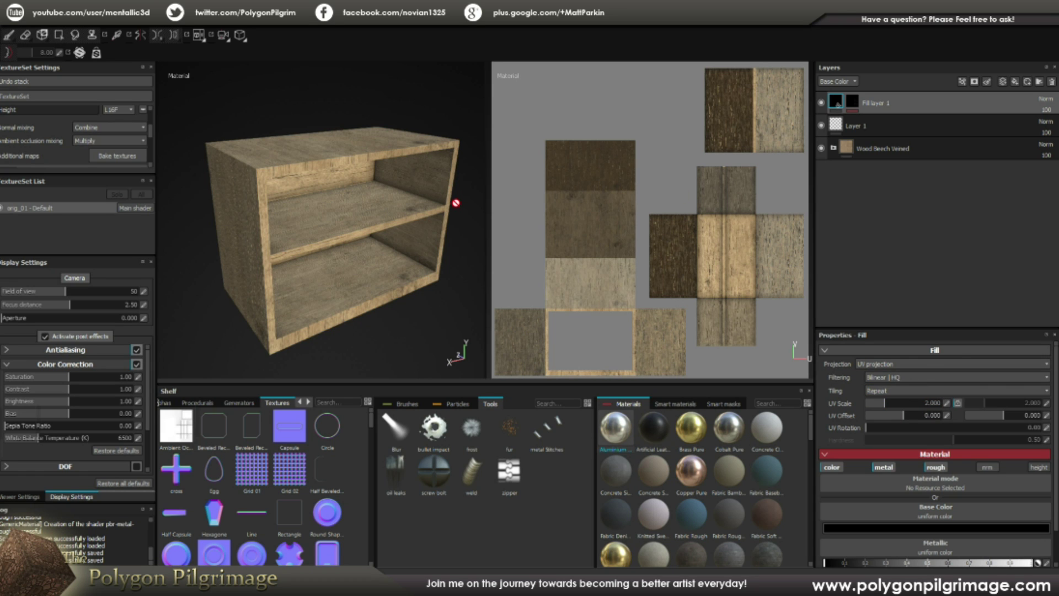
key("Tab")
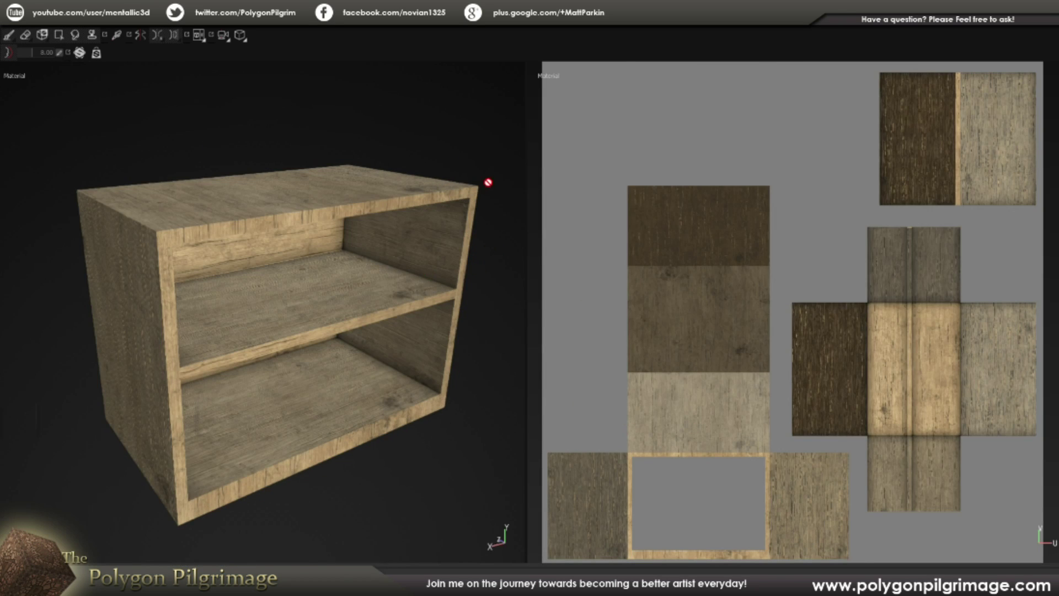
key("Tab")
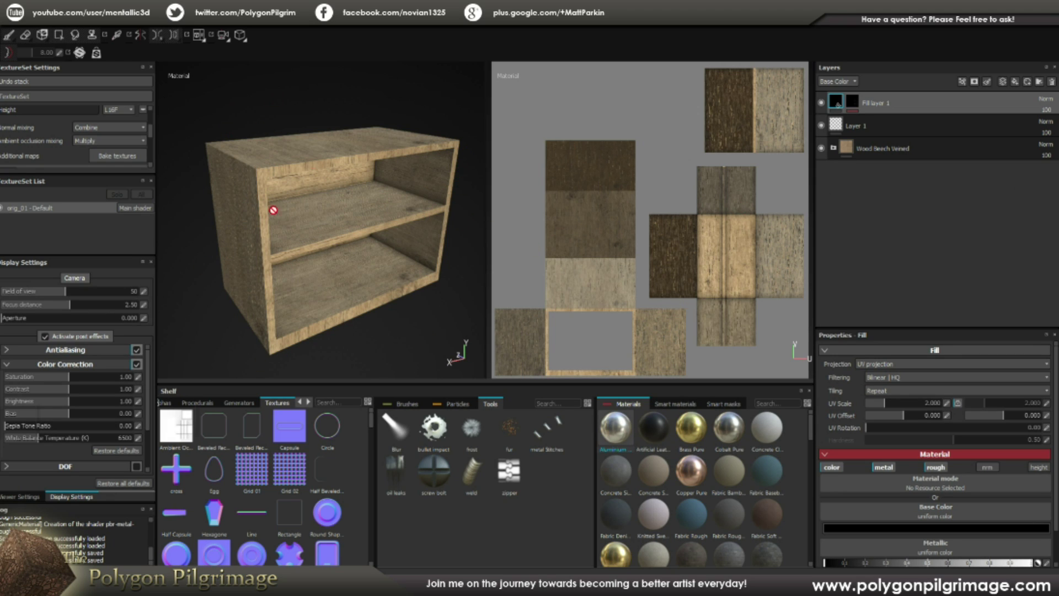
- Recentre the shelf in the 3D view and split the 3D and 2D views evenly
key("Tab")
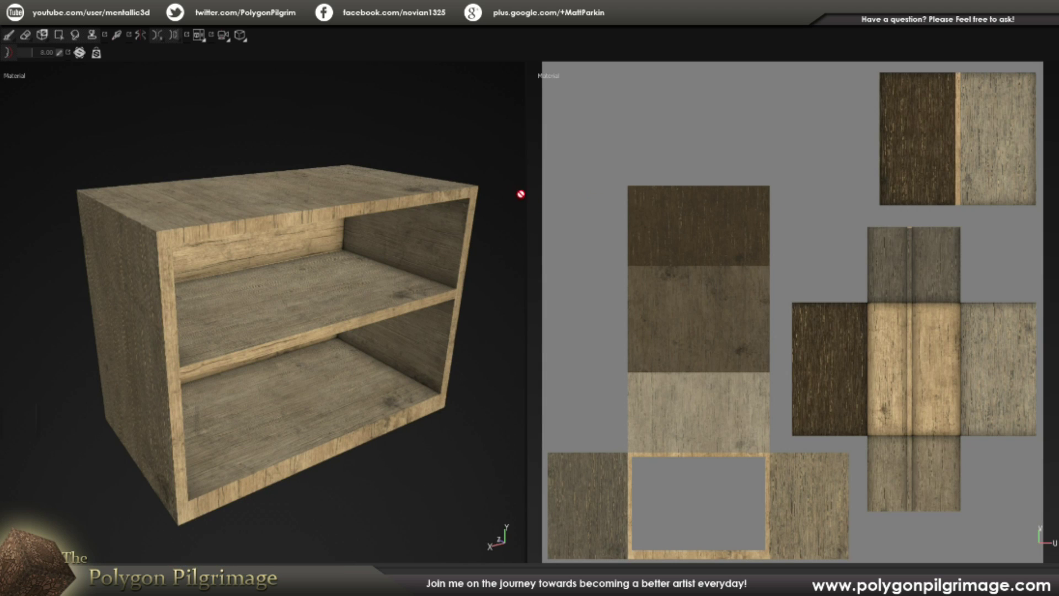
left_click_drag(658, 198, 944, 179)
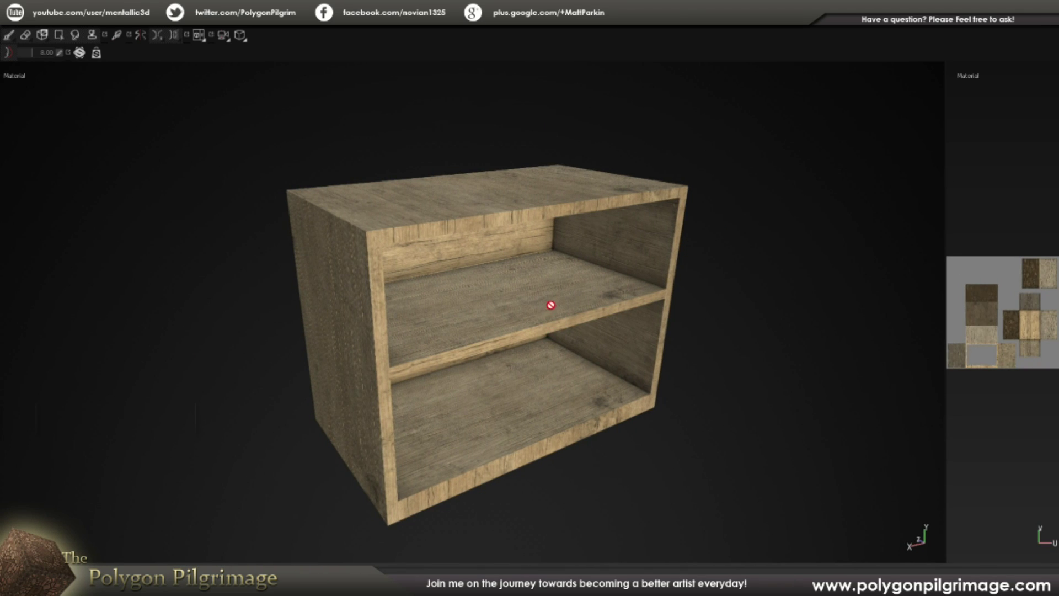
middle_click_drag(553, 313, 551, 287)
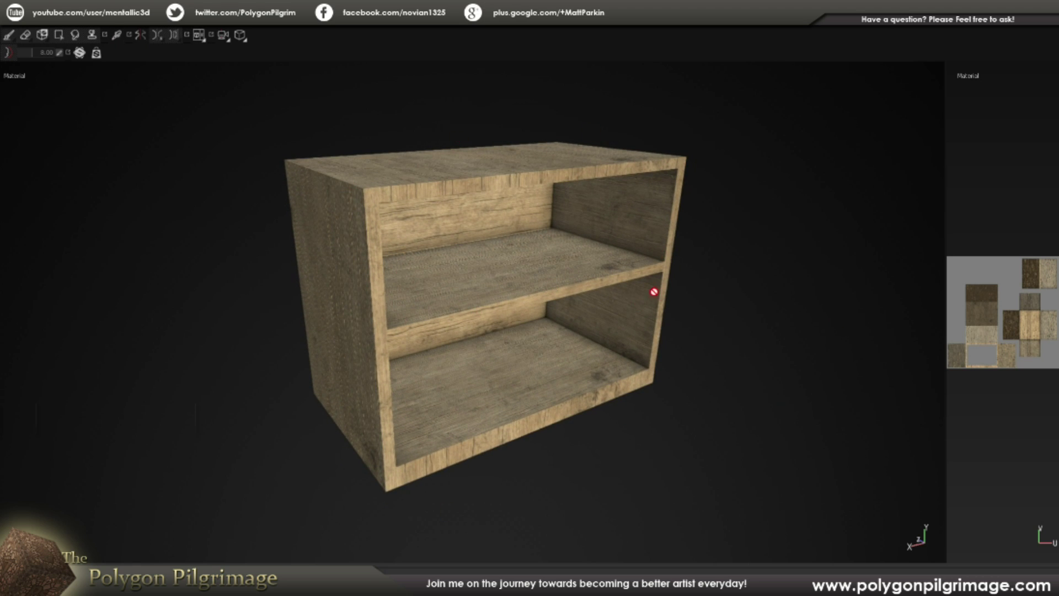
key("Tab")
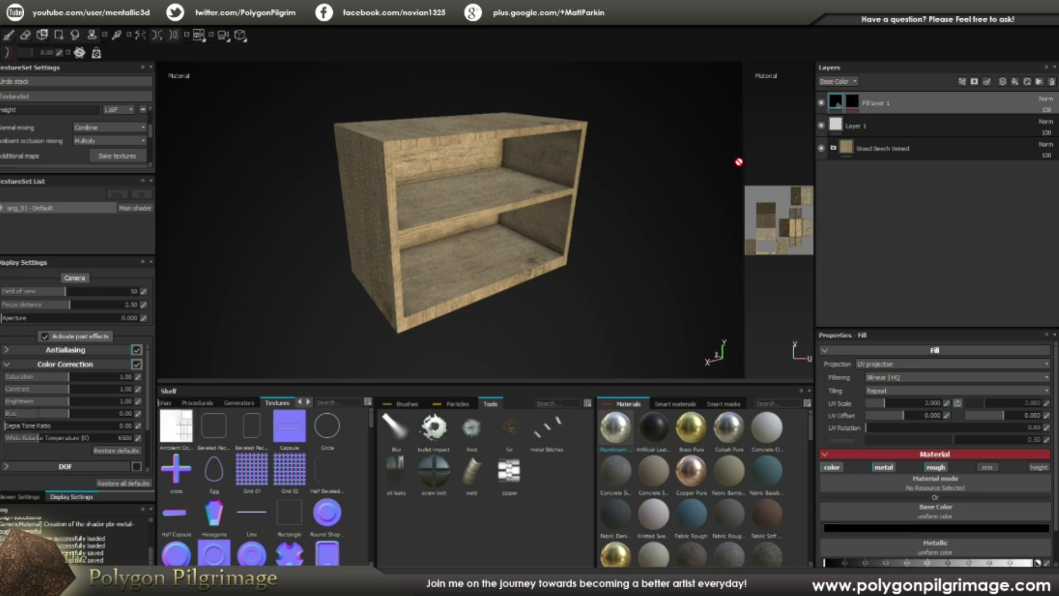
left_click_drag(745, 160, 524, 189)
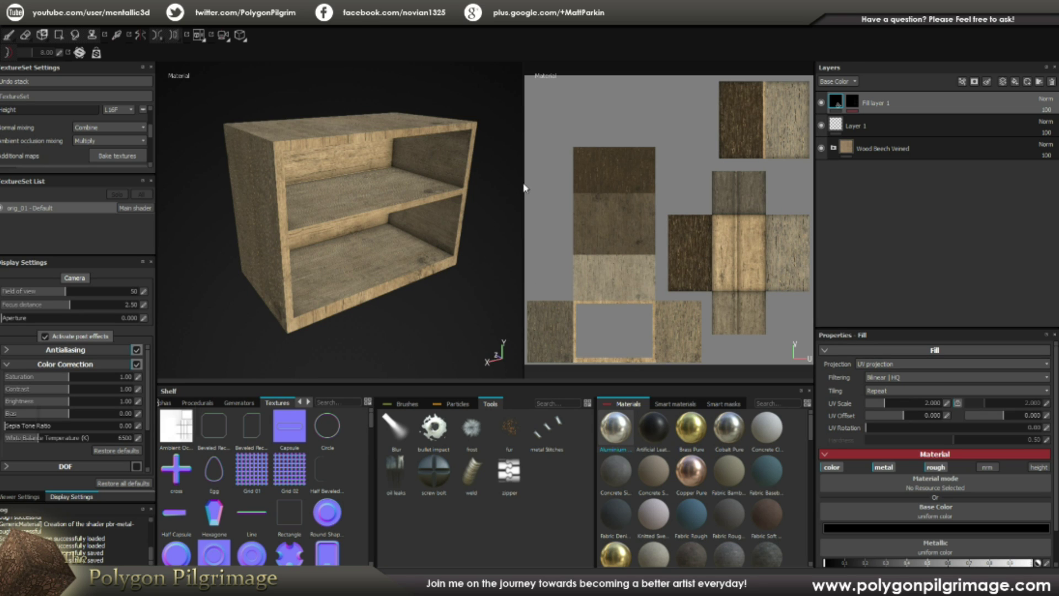
key("Tab")
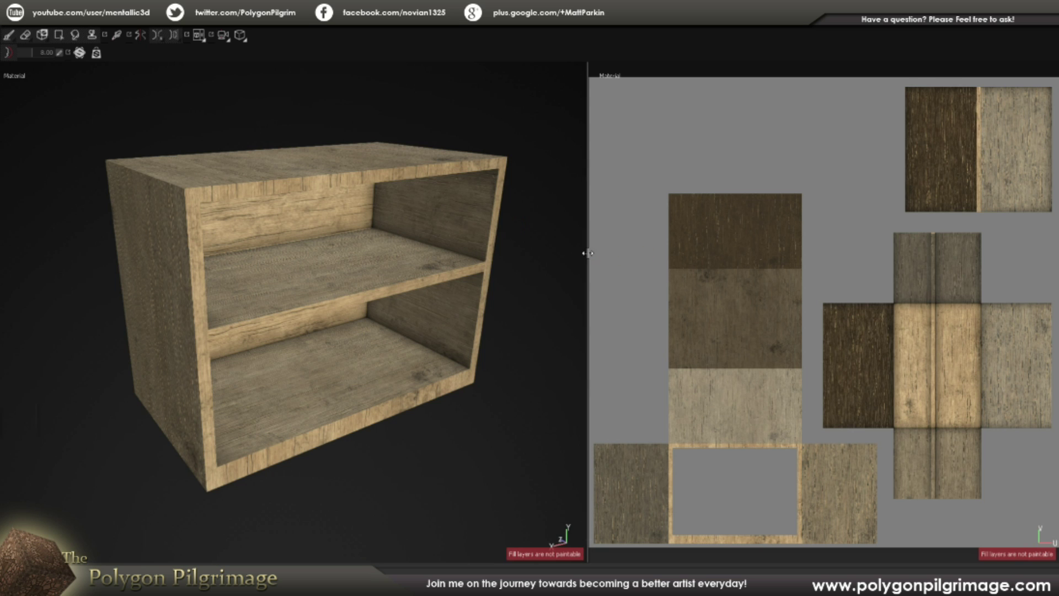
left_click_drag(588, 245, 869, 243)
left_click_drag(678, 256, 551, 256)
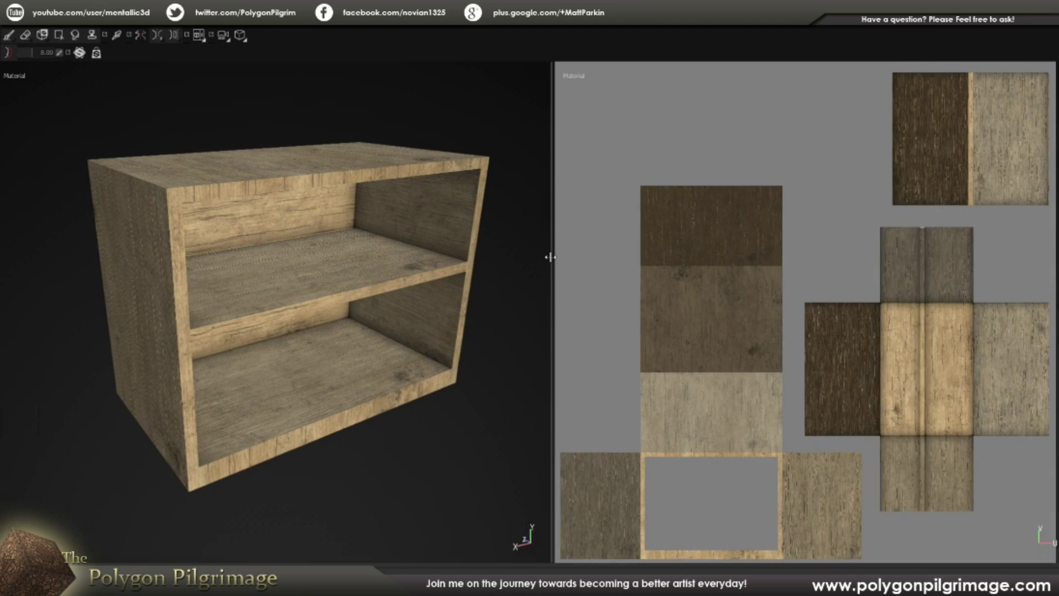
key("Tab")
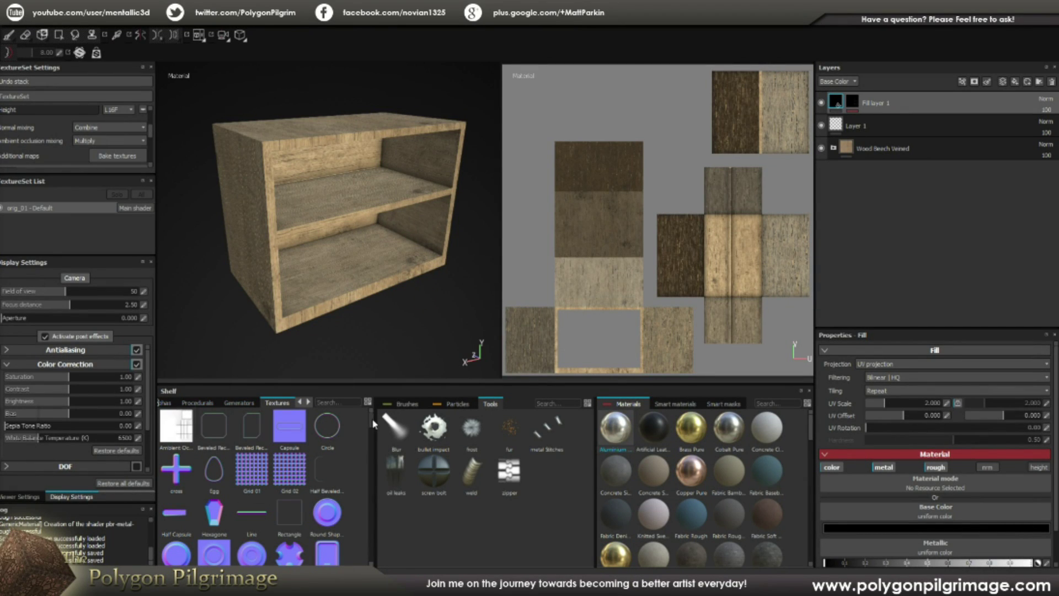
- Orbit around the shelf, check the File menu, and scroll down the Textures shelf
mouse_move(390, 177)
left_mouse_down("alt")
mouse_move(463, 170)
mouse_move(372, 180)
mouse_move(386, 168)
left_mouse_up("alt")
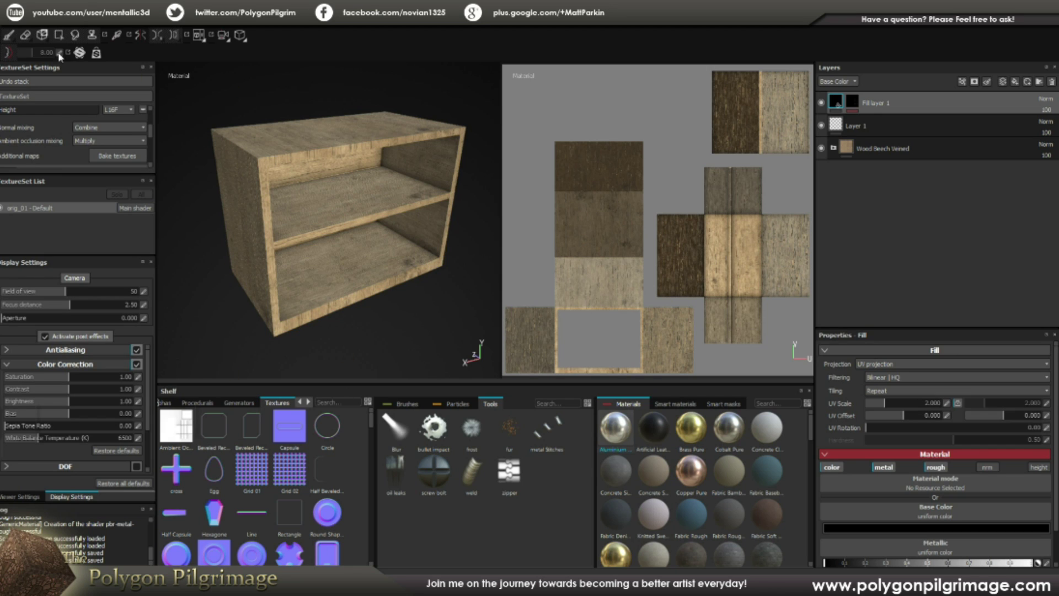
left_click(1, 24)
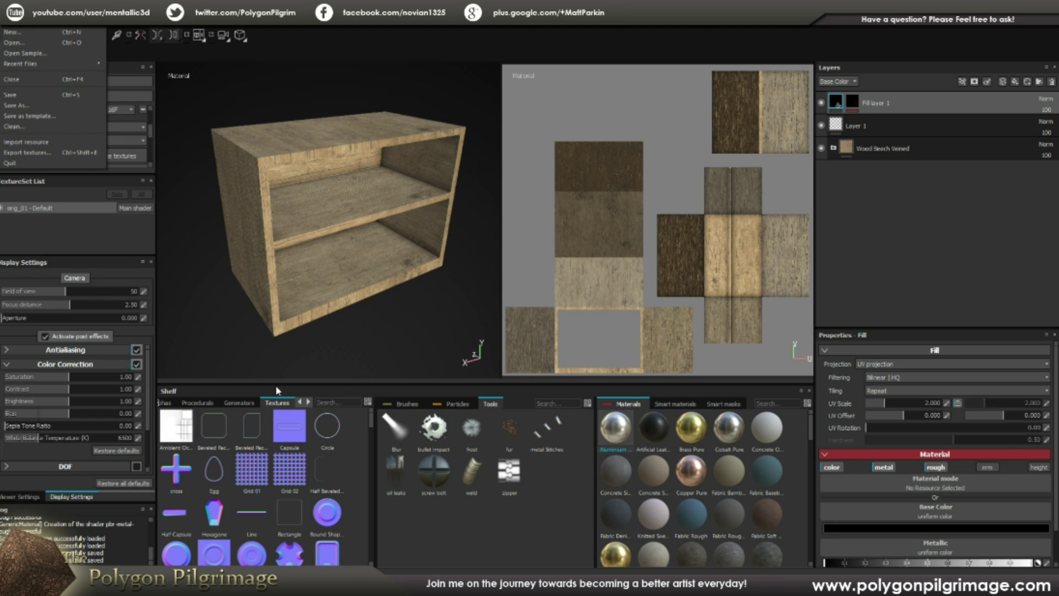
mouse_move(369, 422)
left_mouse_down()
mouse_move(373, 541)
mouse_move(373, 443)
left_mouse_up()
scroll(370, 443, "down", 3)
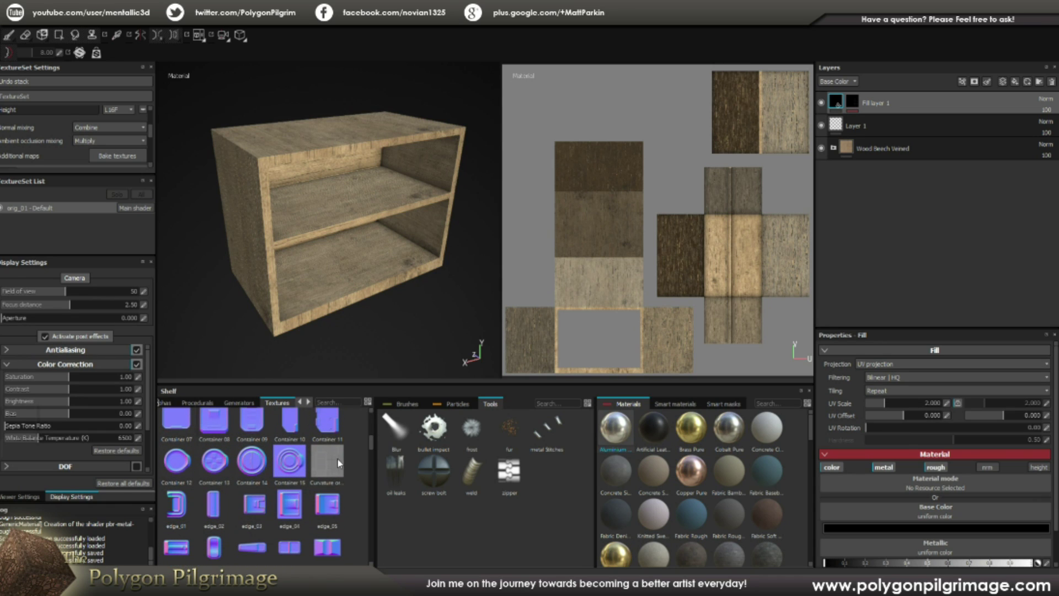
- Bring up the Curvature texture's context menu, then dismiss it without changes
mouse_move(333, 467)
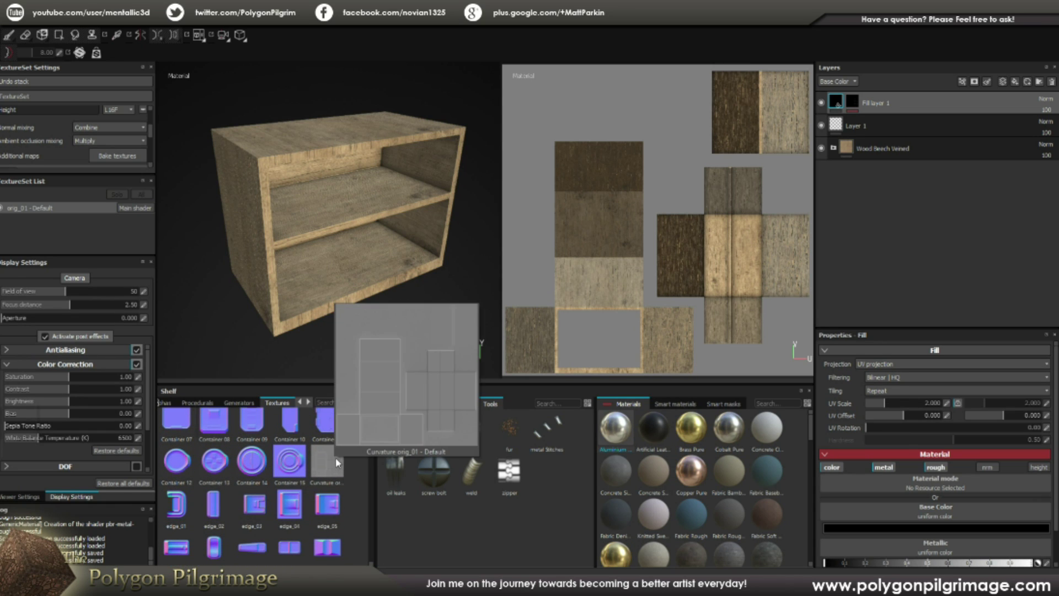
left_click_drag(338, 346, 328, 466)
right_click(328, 466)
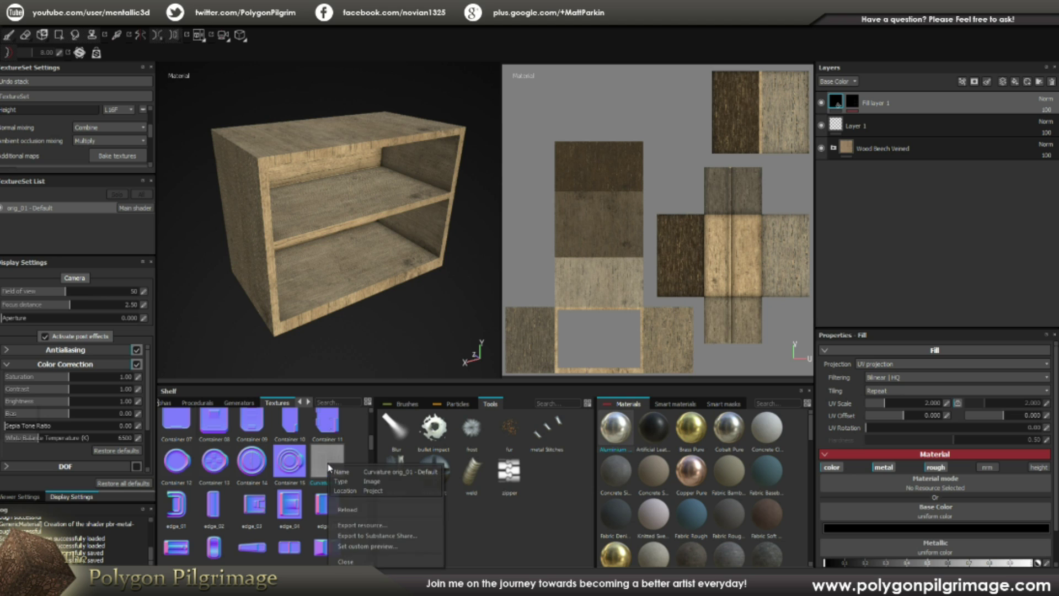
left_click(370, 373)
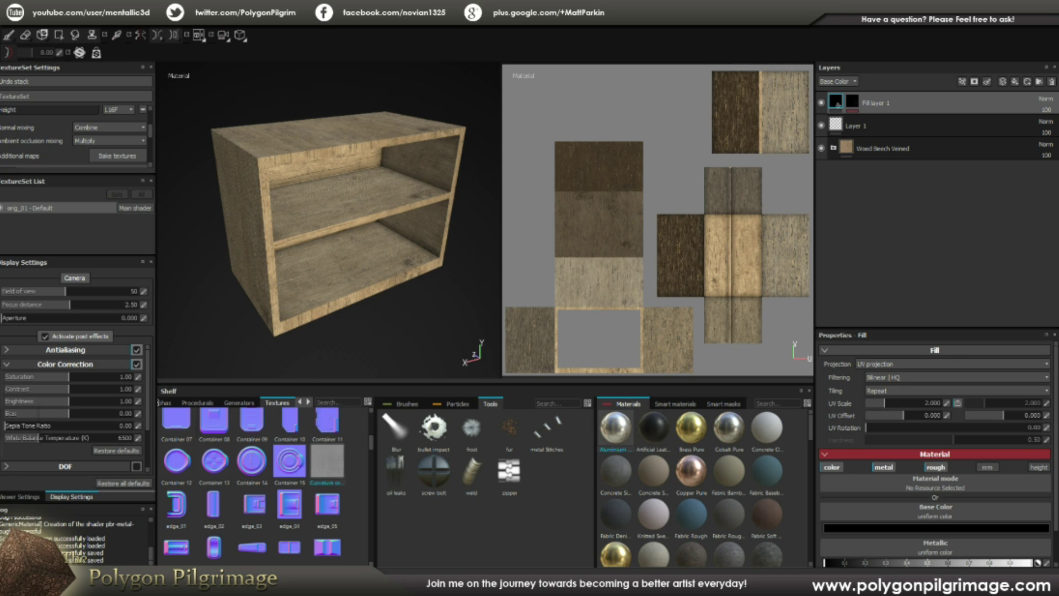
left_click_drag(16, 270, 357, 515)
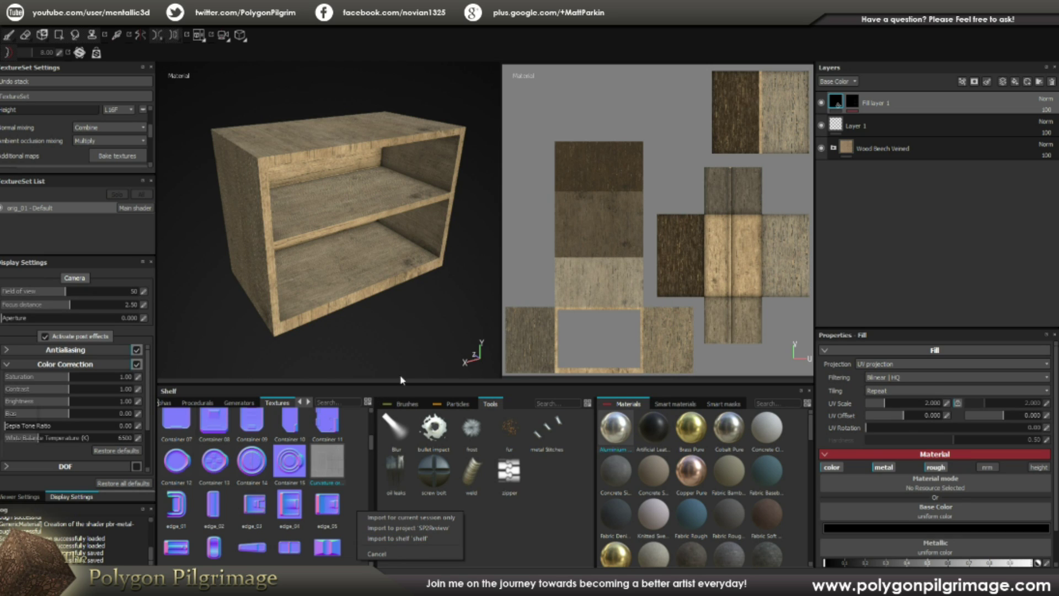
left_click(386, 554)
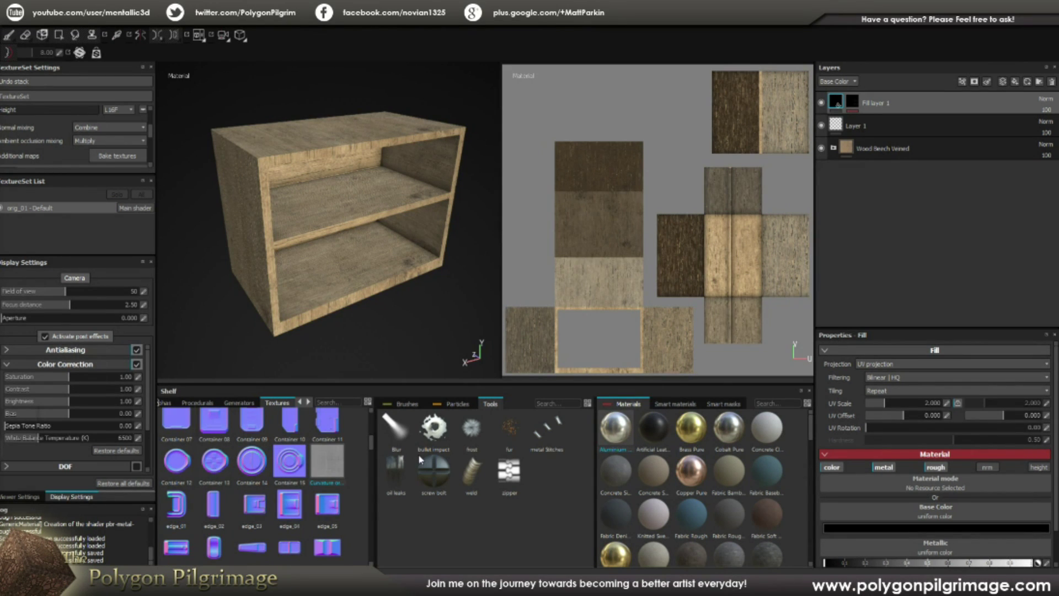
- Scroll through the Textures library, then scroll the shelf categories across to Alphas
left_click_drag(369, 443, 370, 431)
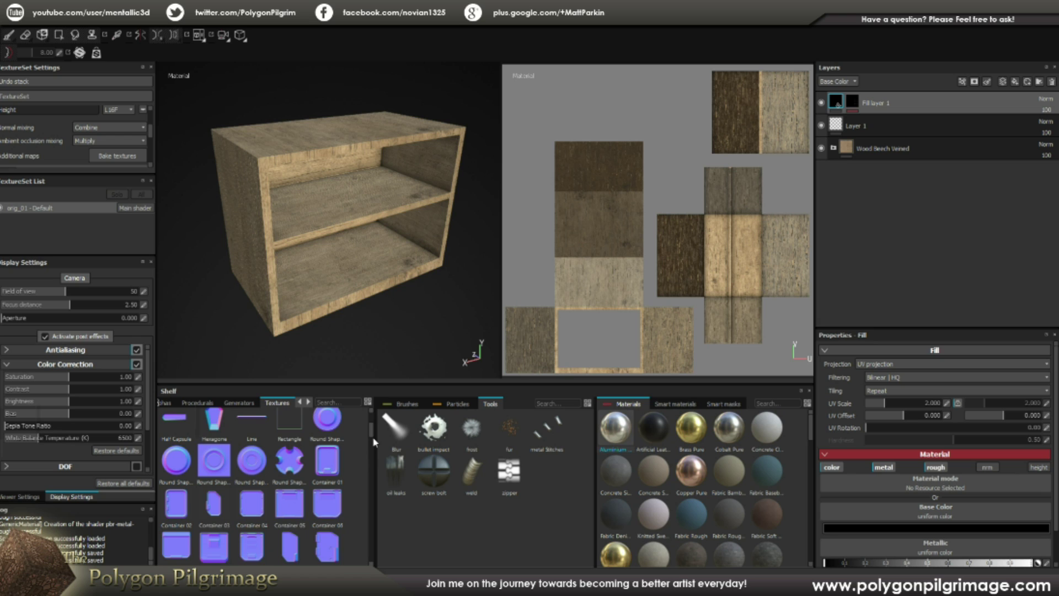
scroll(291, 460, "down", 3)
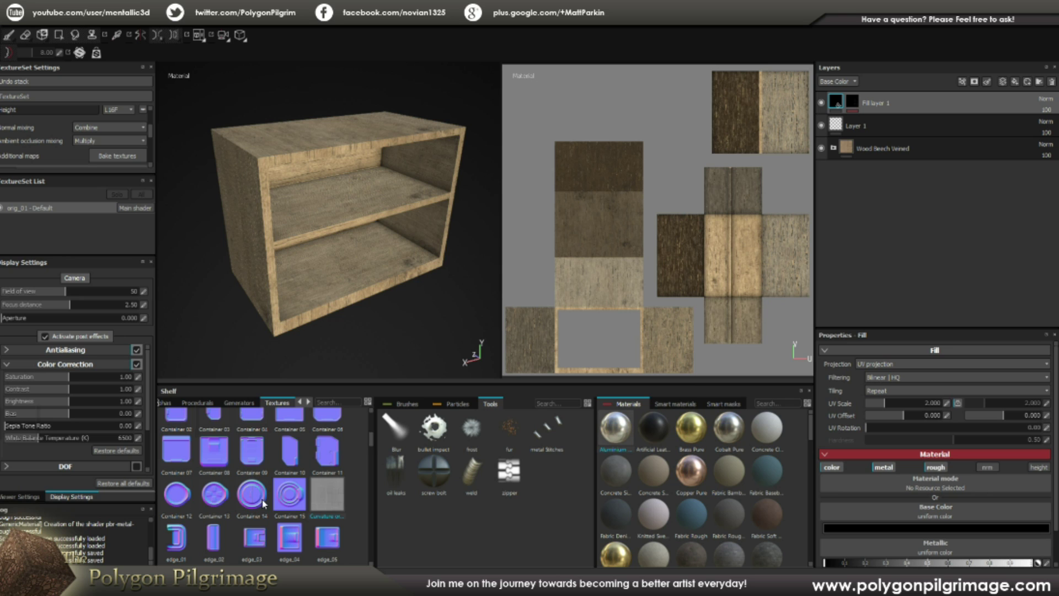
left_click_drag(347, 274, 362, 449)
scroll(369, 448, "down", 5)
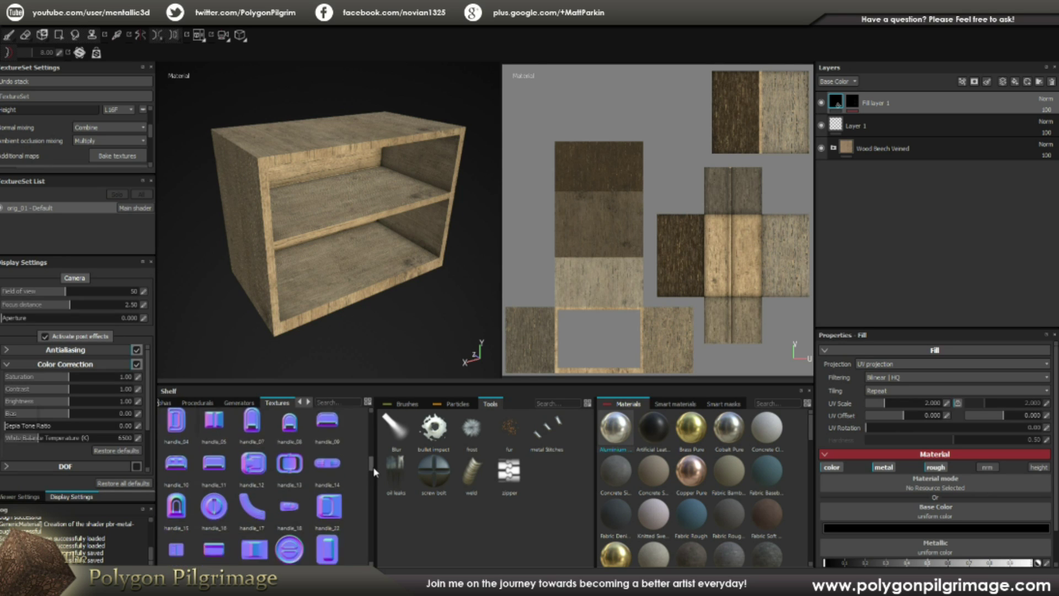
mouse_move(373, 474)
left_mouse_down()
mouse_move(378, 563)
mouse_move(373, 422)
mouse_move(375, 466)
left_mouse_up()
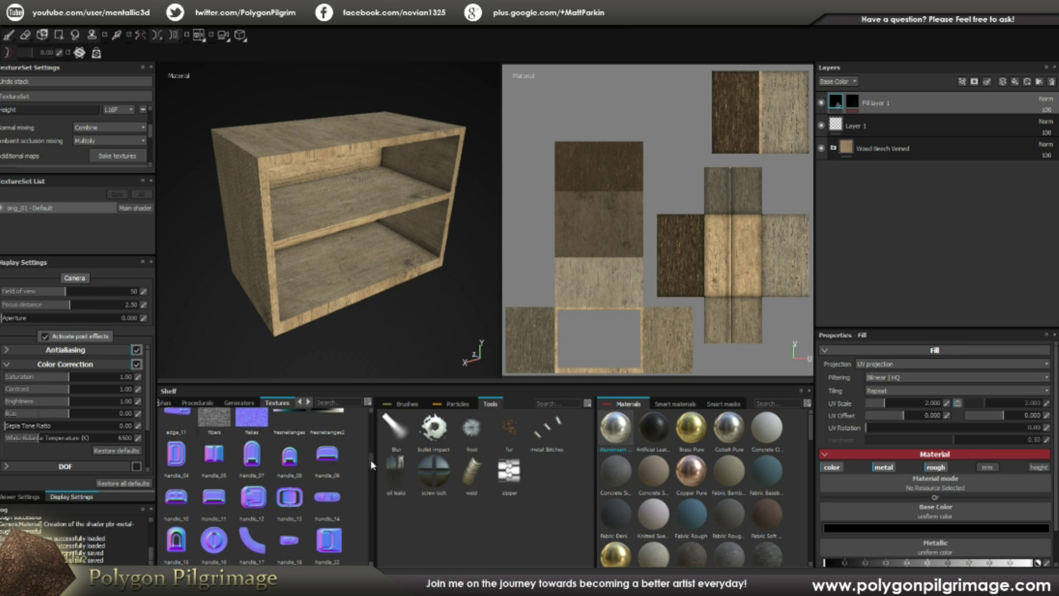
left_click_drag(370, 459, 369, 493)
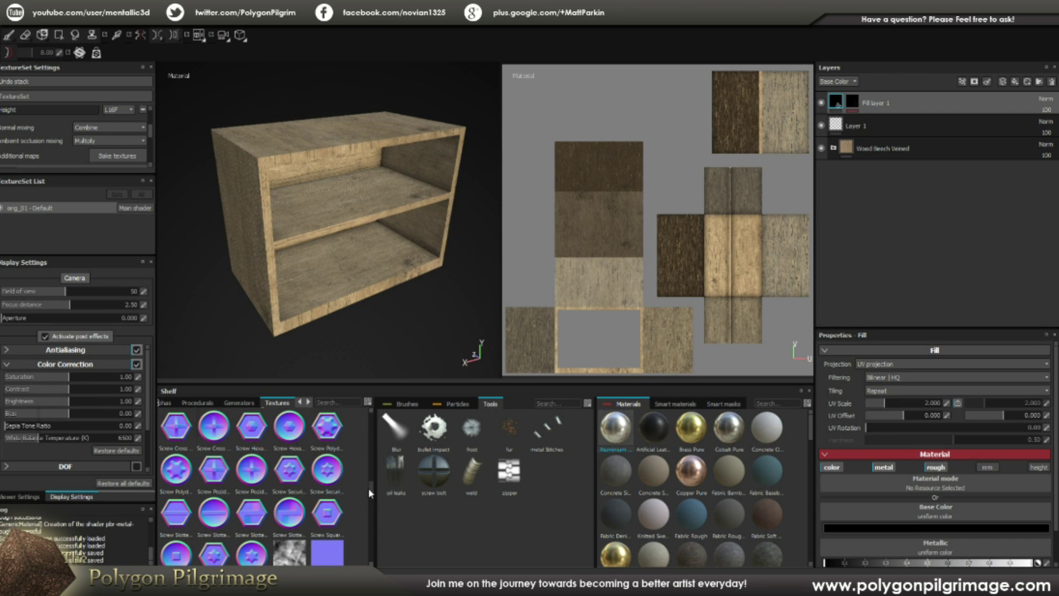
left_click_drag(373, 491, 369, 416)
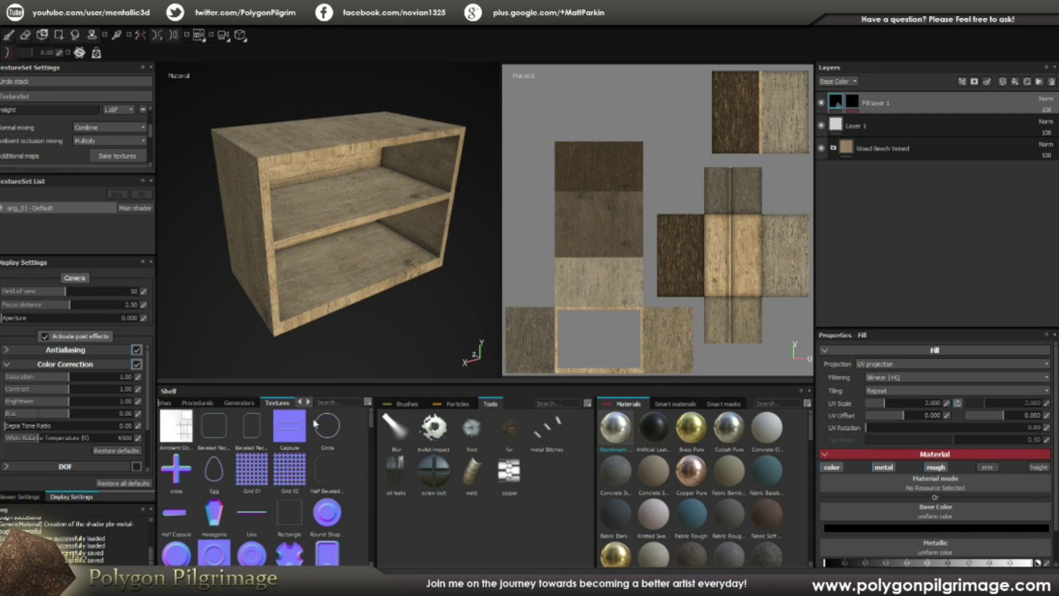
scroll(207, 409, "up", 3)
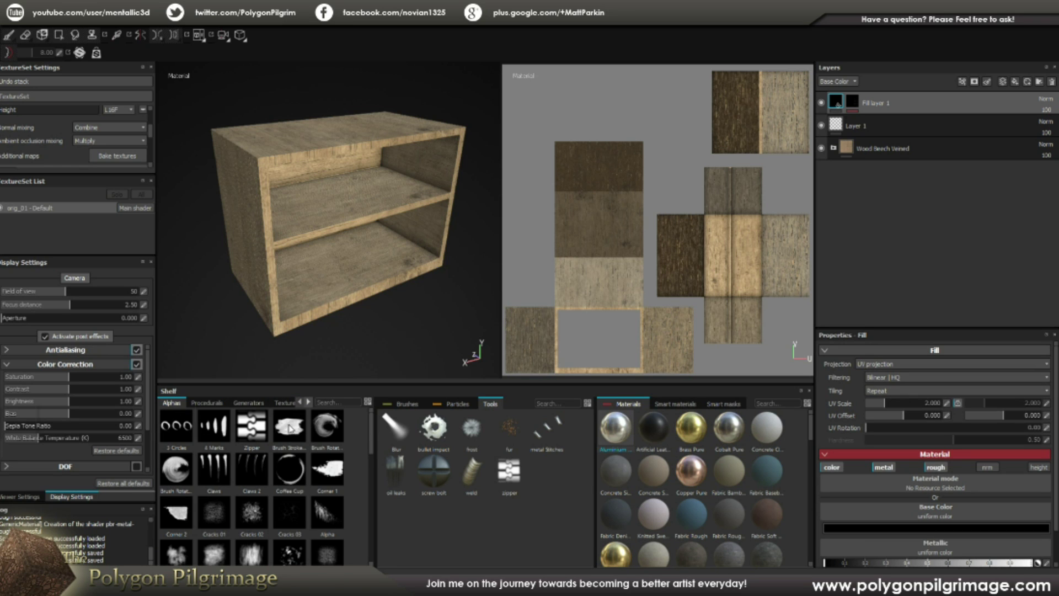
- Browse the Procedurals, Generators, Alphas and Textures libraries, then show Smart materials
left_click(207, 404)
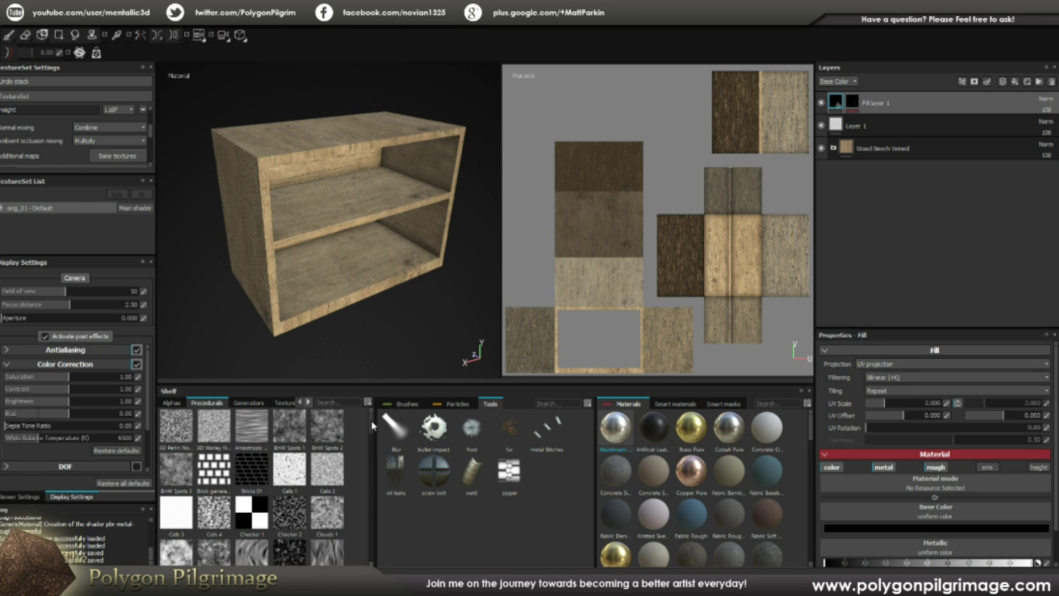
mouse_move(369, 425)
left_mouse_down()
mouse_move(369, 496)
mouse_move(371, 422)
left_mouse_up()
left_click(247, 405)
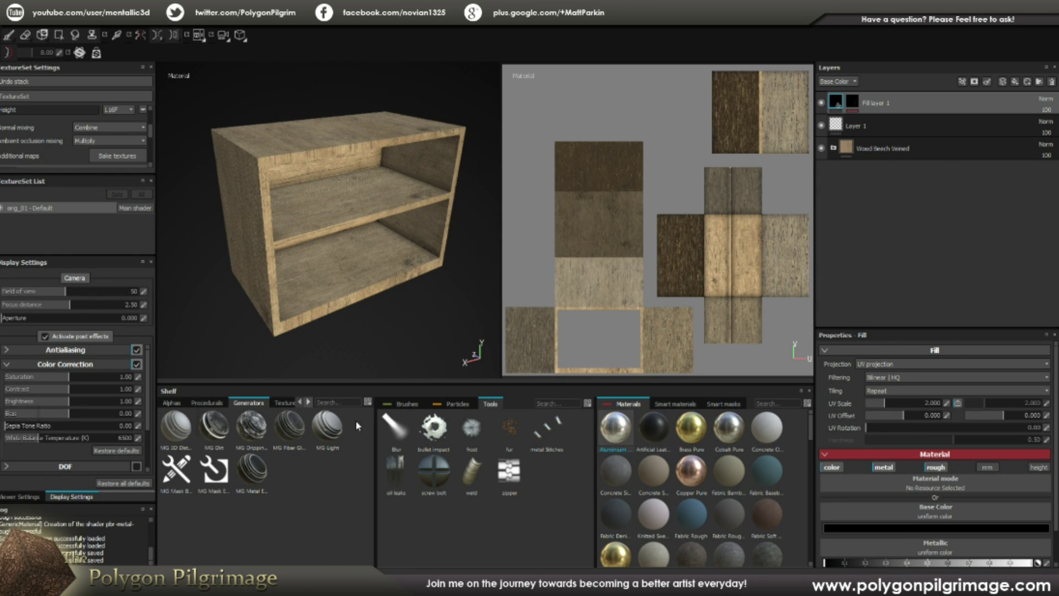
left_click(176, 404)
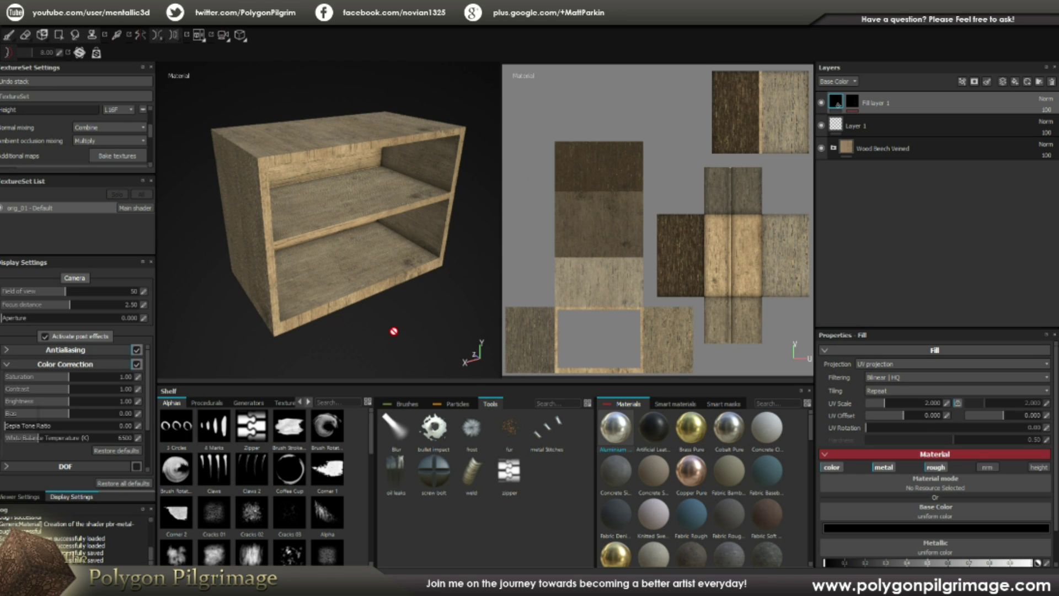
left_click(283, 403)
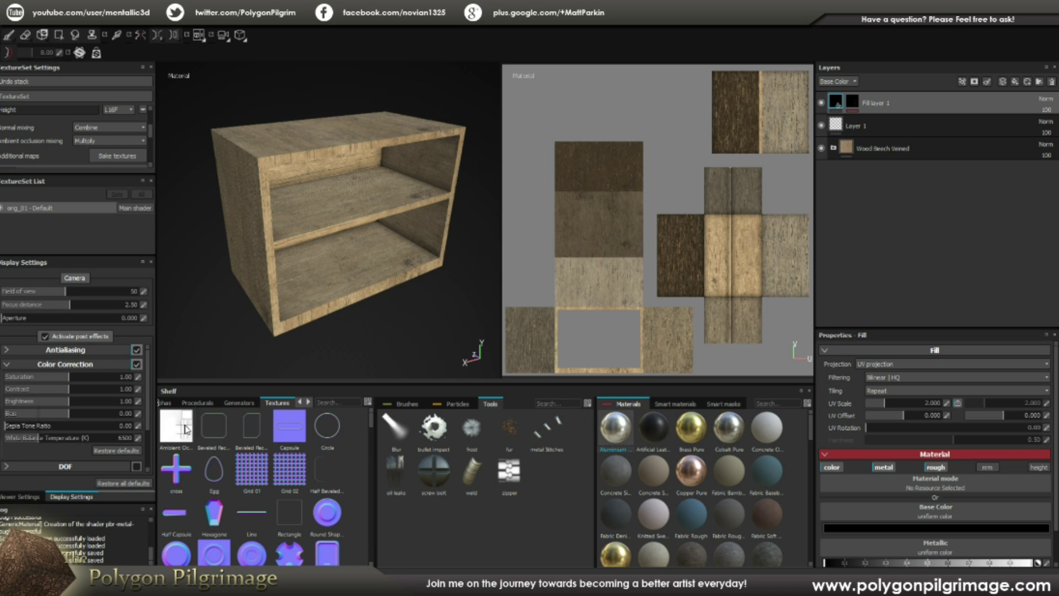
left_click(679, 407)
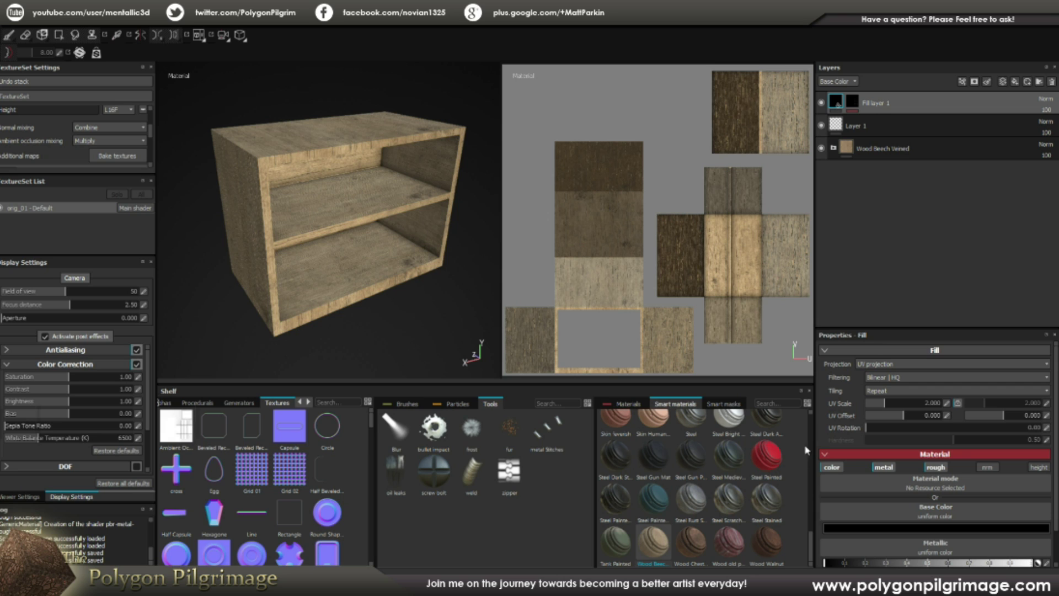
- Compare the Materials and Smart materials libraries, scroll to the top, and open the File menu
left_click(635, 406)
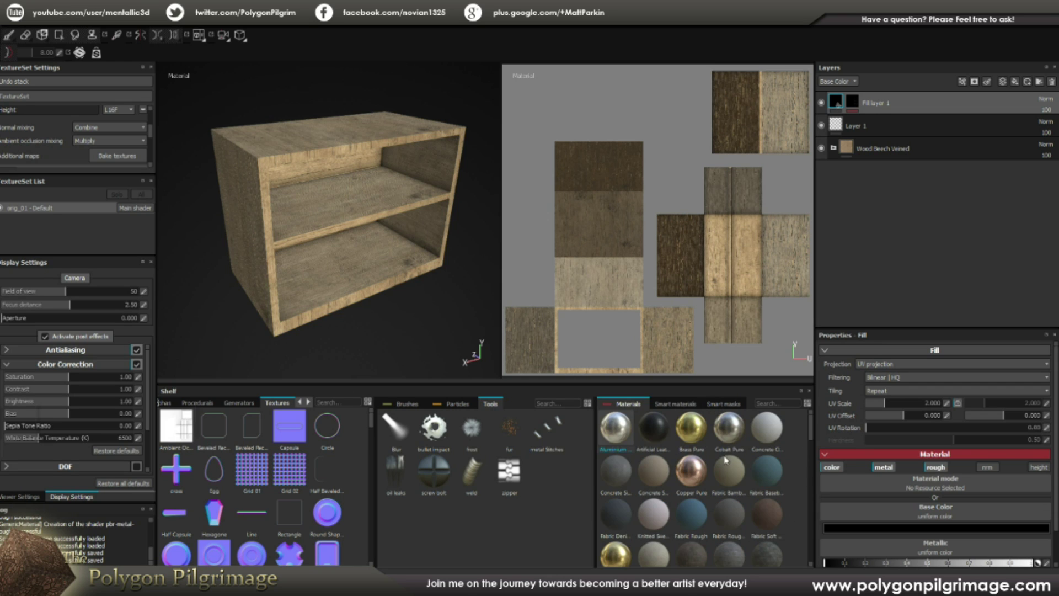
left_click(679, 407)
left_click_drag(812, 528, 811, 422)
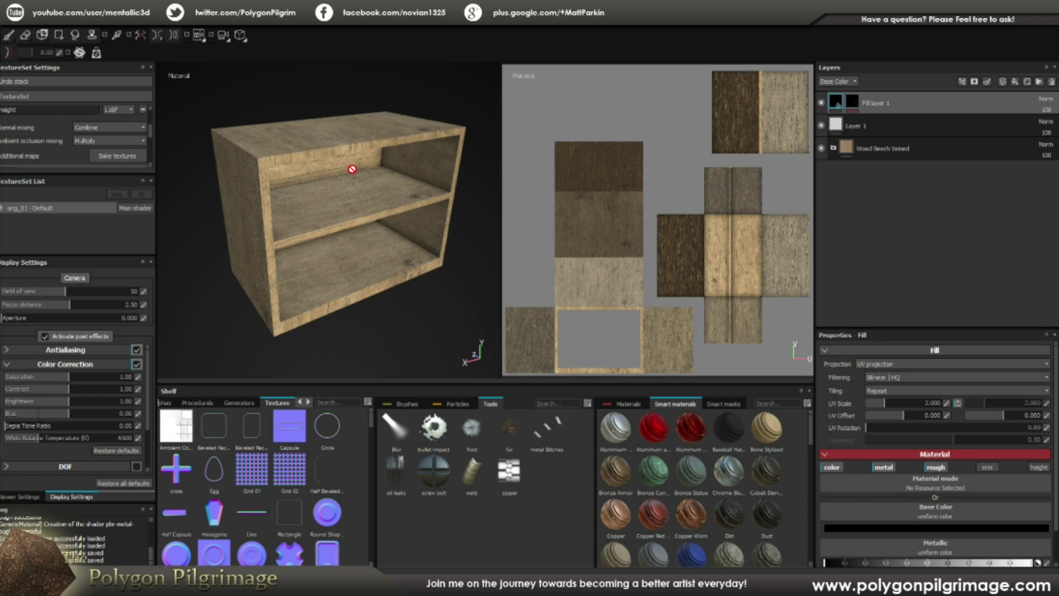
left_click(11, 21)
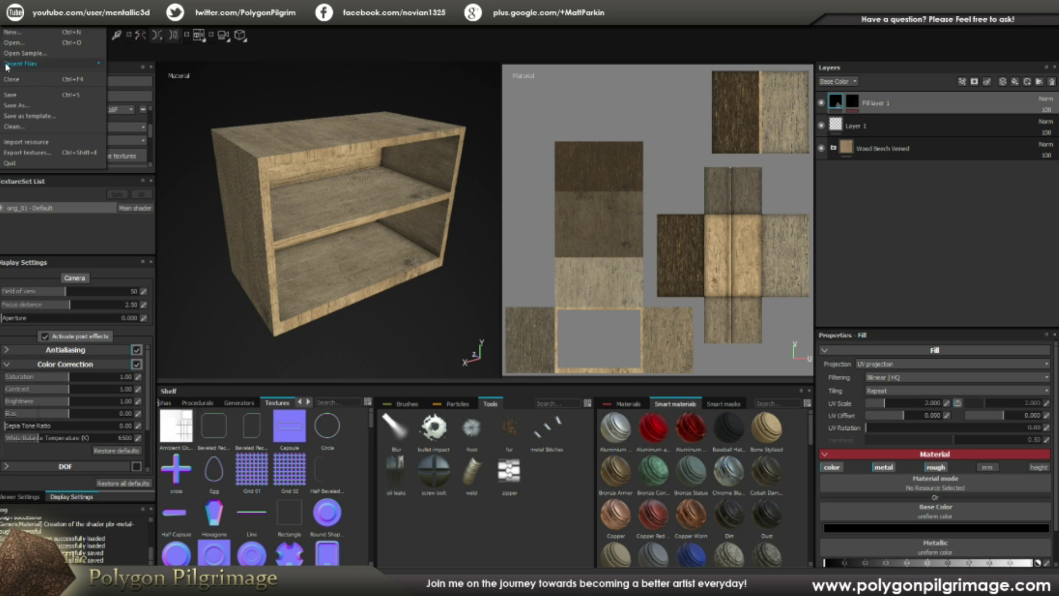
- Save the wood shelf project with File > Save
left_click(11, 95)
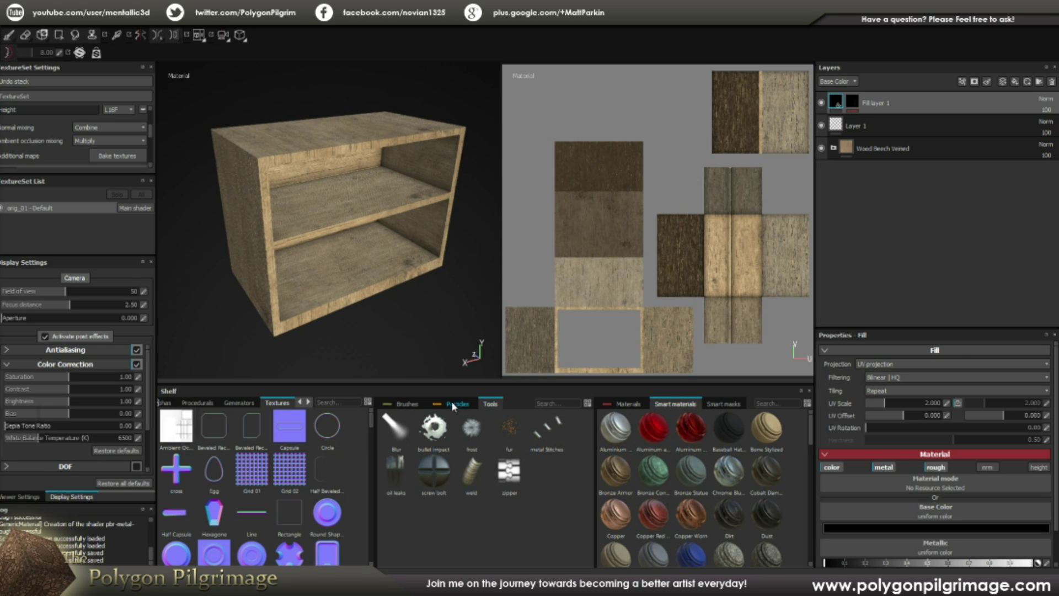
- Show the Brushes presets library in the shelf
left_click(406, 404)
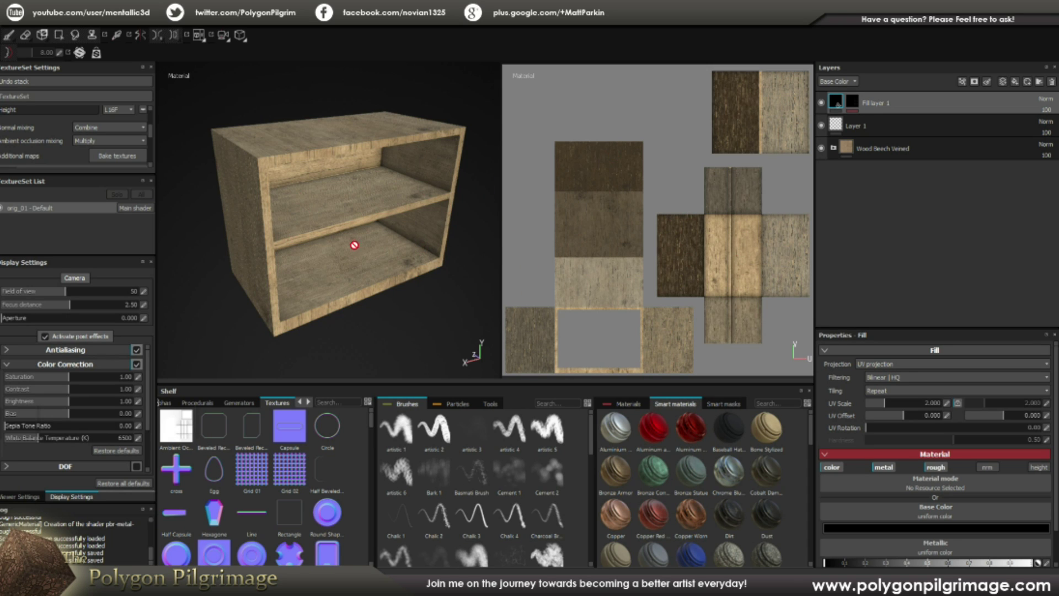
mouse_move(327, 256)
left_mouse_down("alt")
mouse_move(295, 248)
mouse_move(320, 210)
mouse_move(300, 259)
mouse_move(309, 249)
mouse_move(293, 213)
mouse_move(331, 244)
mouse_move(327, 268)
left_mouse_up("alt")
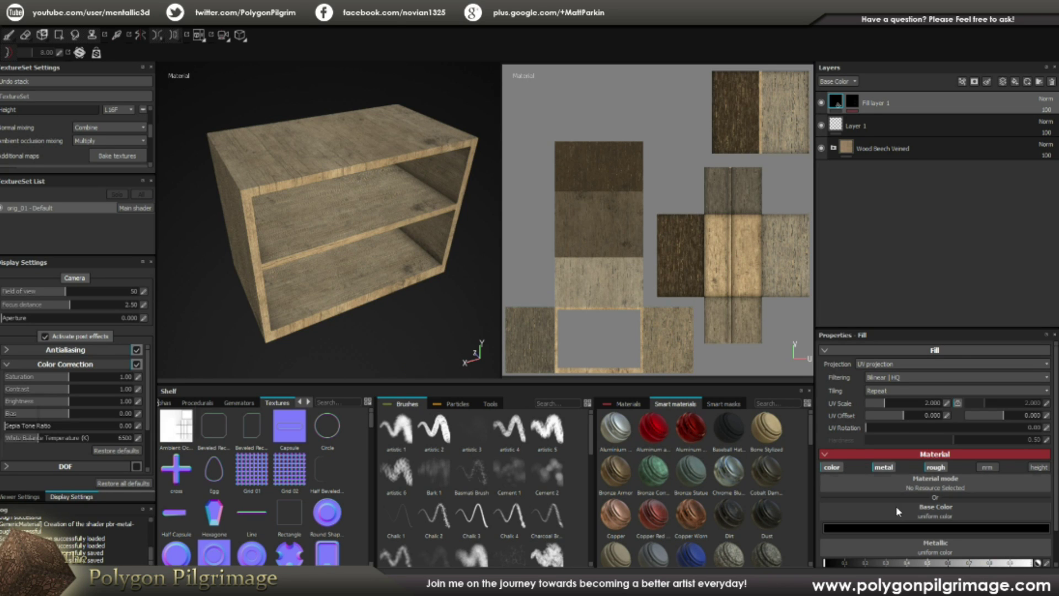
scroll(897, 510, "down", 2)
mouse_move(879, 480)
left_mouse_down()
mouse_move(503, 466)
mouse_move(395, 361)
mouse_move(327, 174)
mouse_move(304, 150)
mouse_move(331, 259)
mouse_move(472, 278)
mouse_move(467, 260)
mouse_move(458, 351)
mouse_move(439, 312)
mouse_move(478, 277)
mouse_move(367, 265)
mouse_move(347, 309)
mouse_move(359, 267)
mouse_move(366, 291)
mouse_move(412, 289)
mouse_move(386, 264)
mouse_move(383, 284)
mouse_move(409, 287)
mouse_move(428, 310)
mouse_move(407, 300)
left_mouse_up()
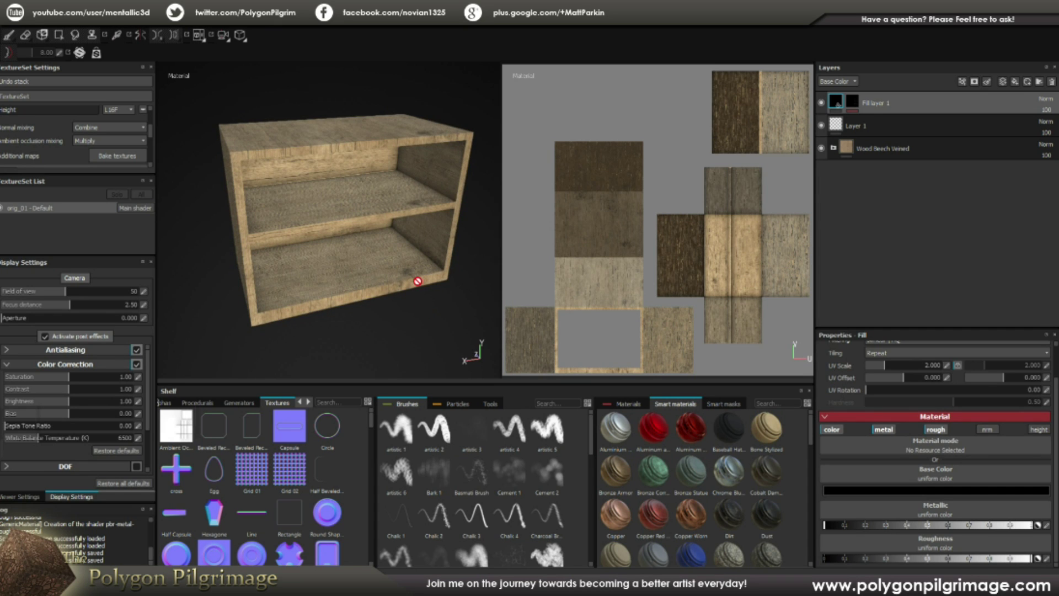
mouse_move(402, 279)
left_mouse_down("alt")
mouse_move(473, 276)
mouse_move(428, 231)
mouse_move(419, 281)
mouse_move(411, 272)
left_mouse_up("alt")
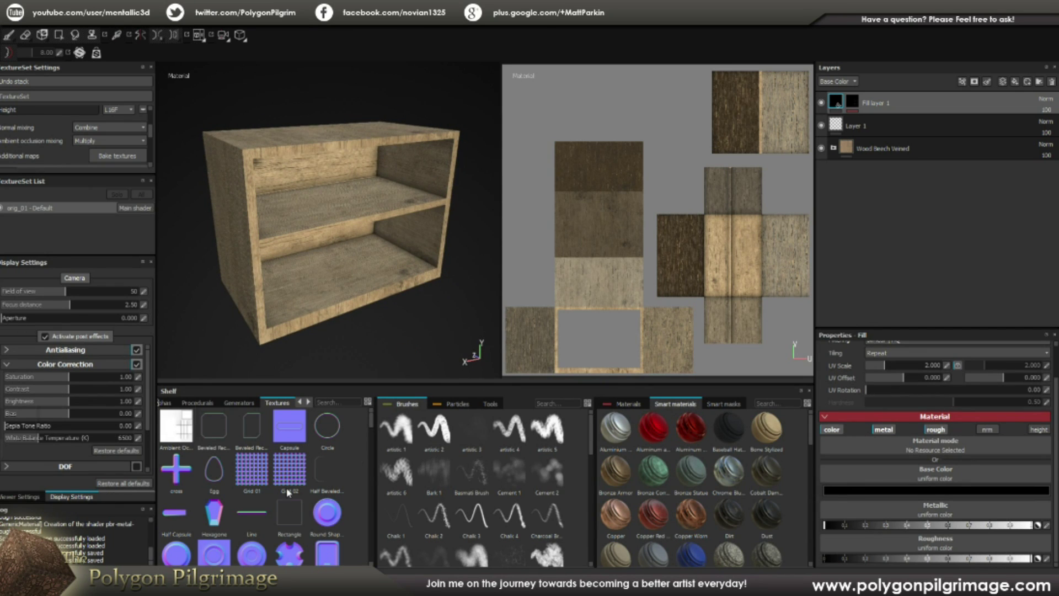
mouse_move(371, 423)
left_mouse_down()
mouse_move(374, 457)
mouse_move(373, 417)
left_mouse_up()
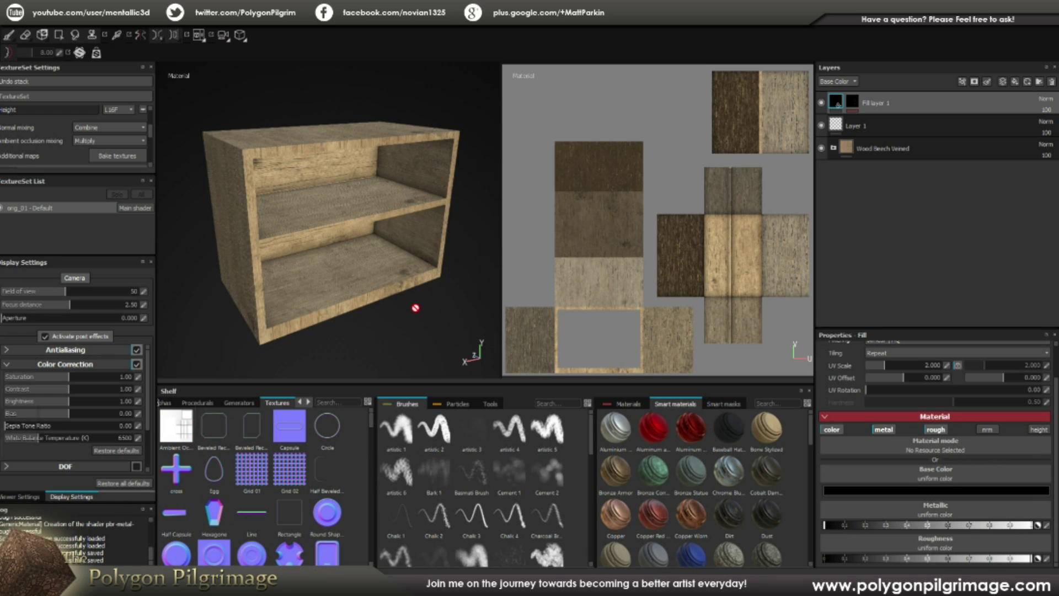